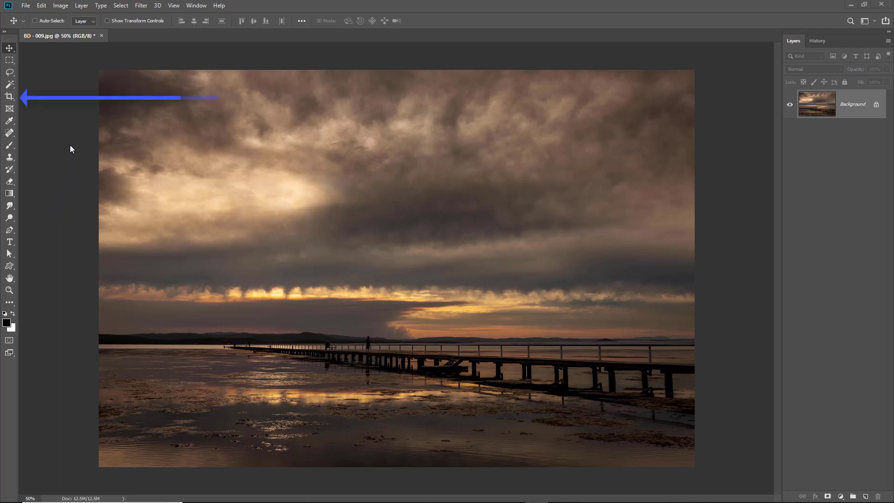
# Step: Select the Crop tool so a crop frame surrounds the BD - 009 pier photo
pyautogui.click(14, 99)
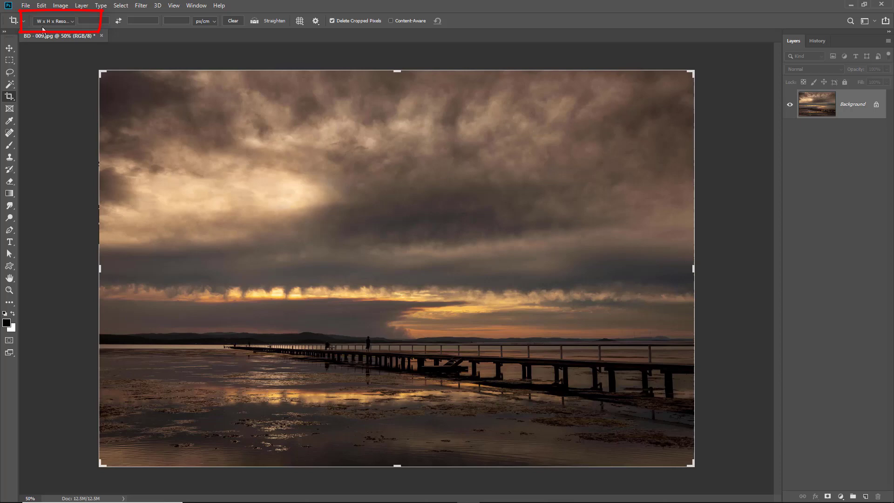
# Step: Crop the pier photo to a 6:3 ratio, shifting the image up slightly before committing
pyautogui.click(72, 22)
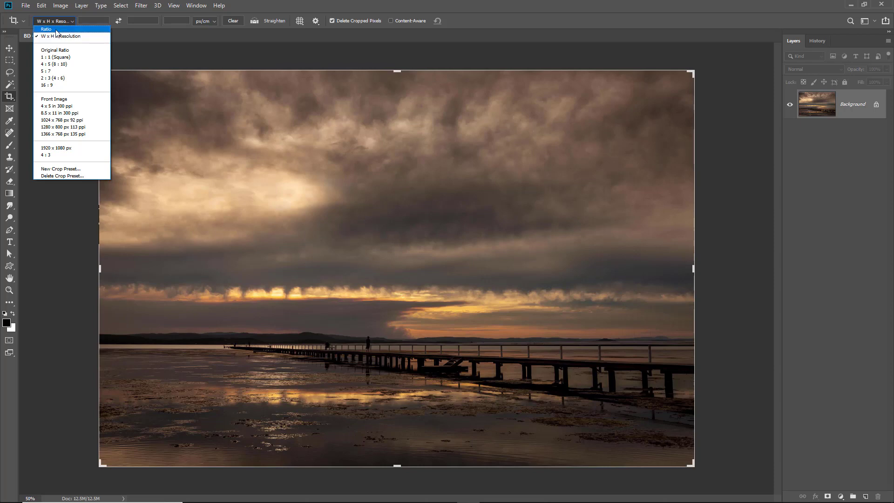
pyautogui.click(56, 30)
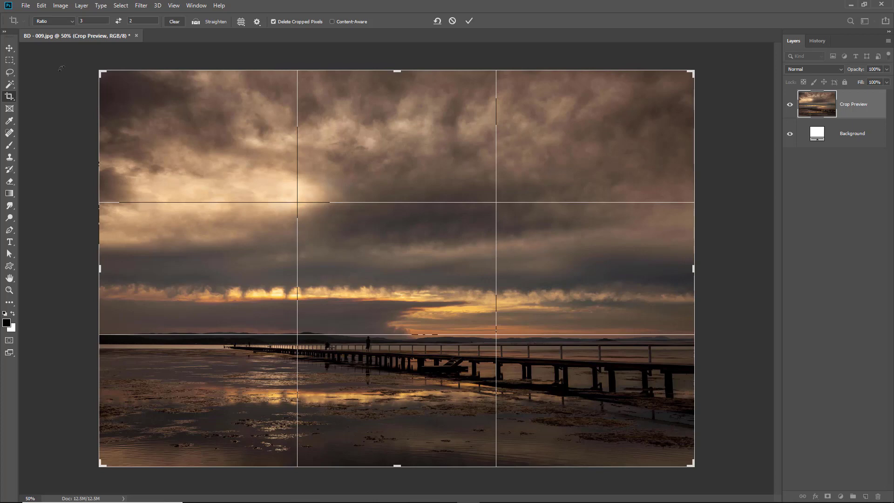
pyautogui.click(81, 21)
pyautogui.write('6')
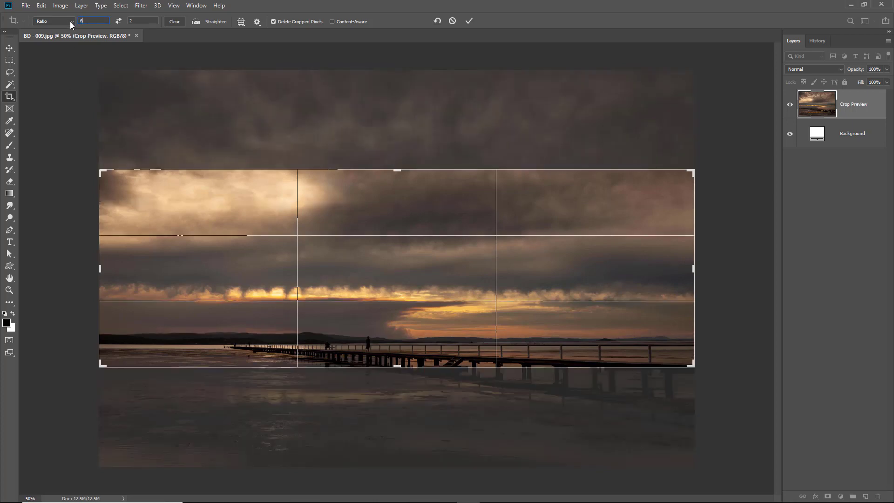
pyautogui.click(135, 21)
pyautogui.doubleClick(135, 21)
pyautogui.write('3')
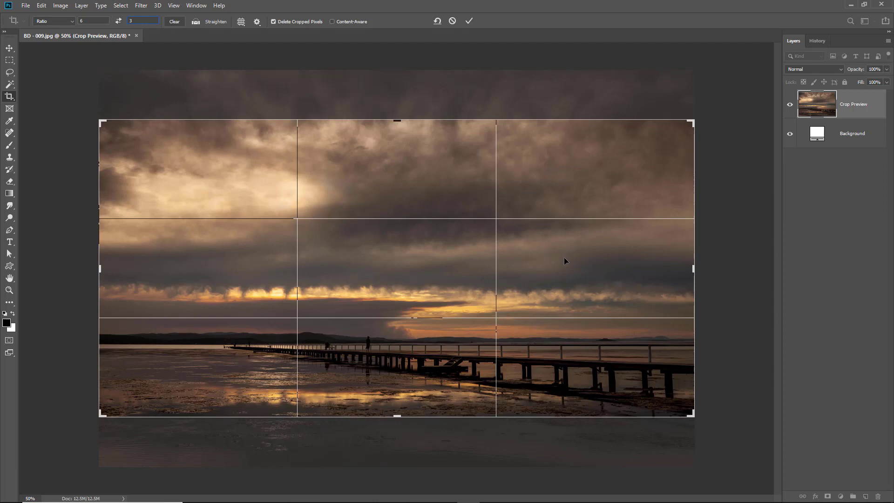
pyautogui.moveTo(564, 259); pyautogui.dragTo(563, 234)
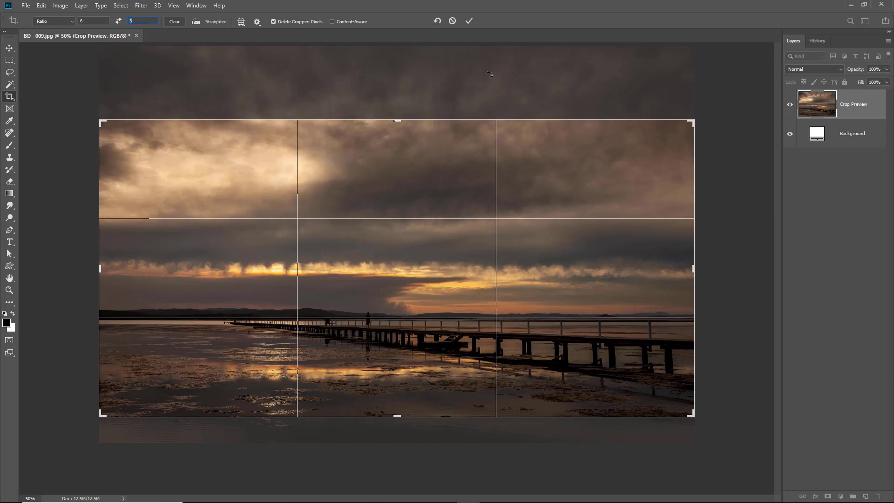
pyautogui.click(468, 22)
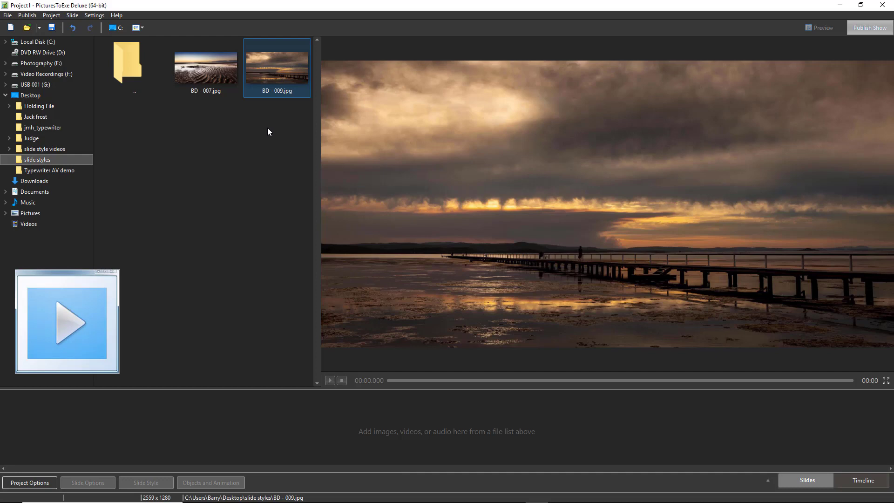
# Step: Add six slides alternating BD - 007.jpg and BD - 009.jpg, starting with BD - 007
pyautogui.click(208, 65)
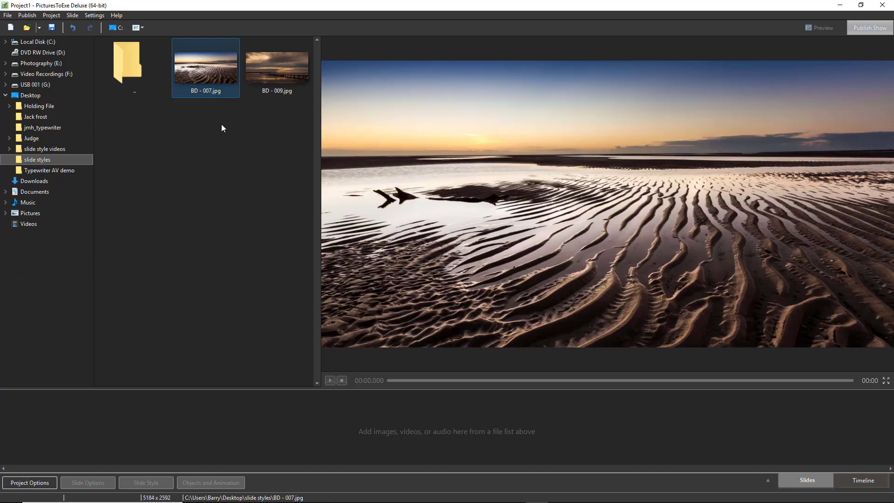
pyautogui.doubleClick(208, 67)
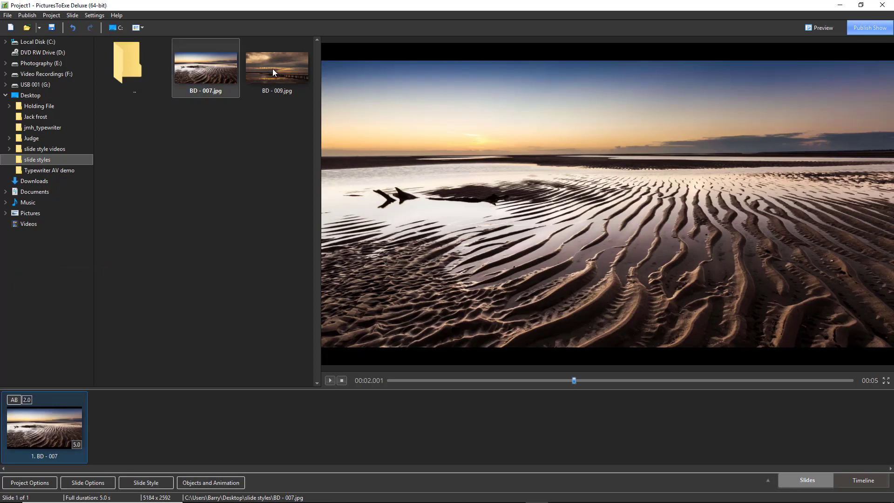
pyautogui.doubleClick(274, 70)
pyautogui.doubleClick(208, 65)
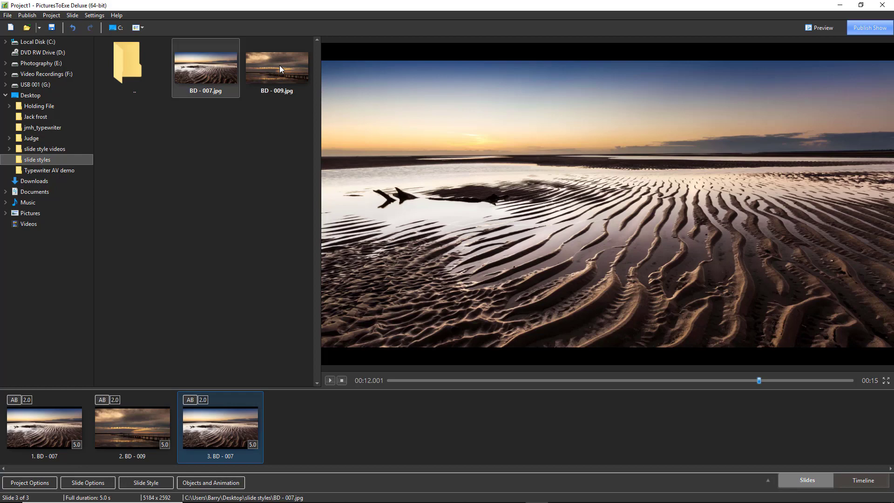
pyautogui.doubleClick(280, 69)
pyautogui.doubleClick(219, 64)
pyautogui.doubleClick(269, 69)
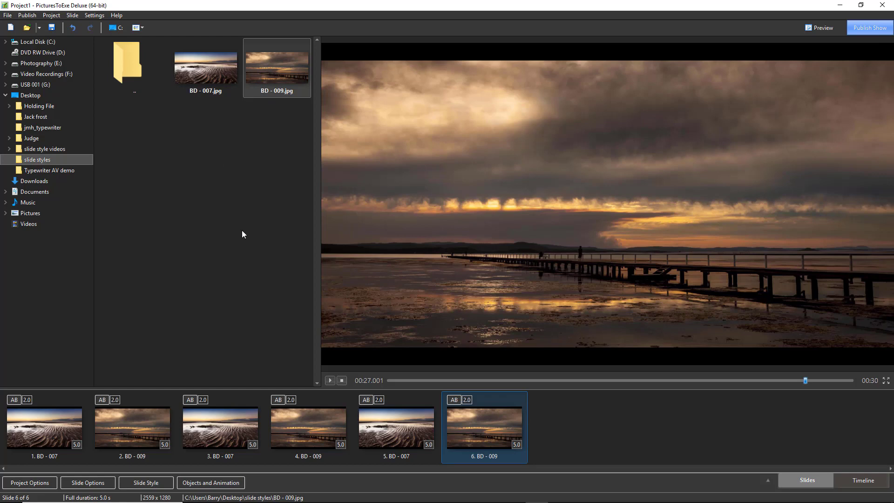
# Step: Select all six slides and apply the Softwood style from Styles with Frames
pyautogui.keyDown('shift'); pyautogui.click(48, 423); pyautogui.keyUp('shift')
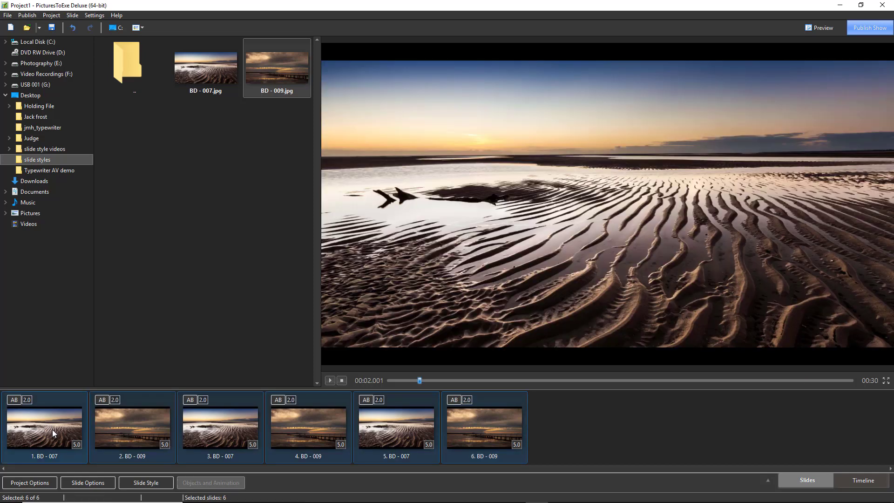
pyautogui.click(145, 485)
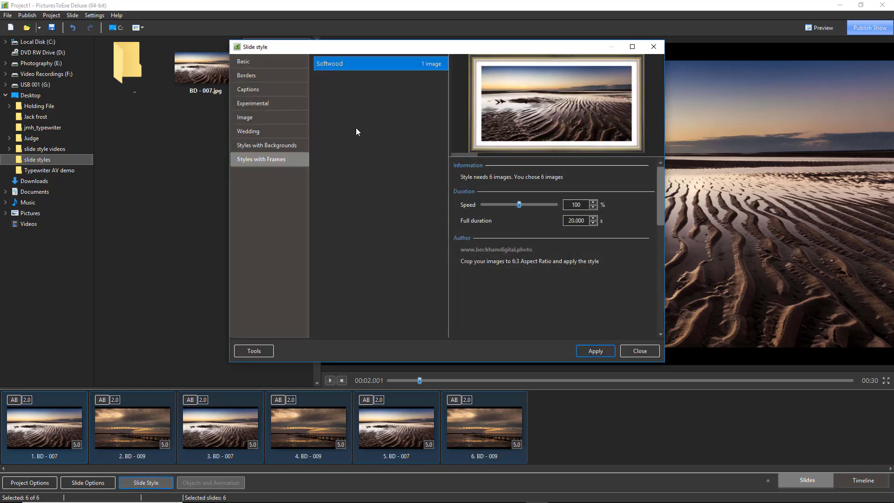
pyautogui.doubleClick(336, 63)
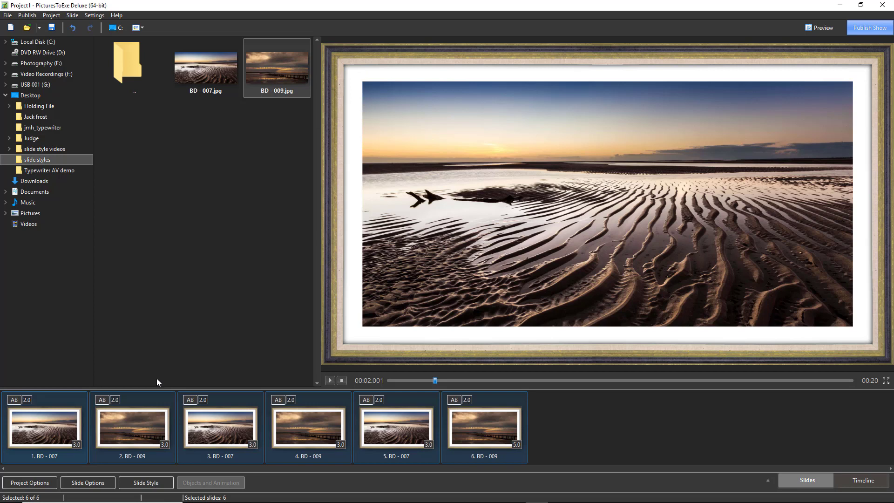
# Step: Preview the second framed slide
pyautogui.click(140, 425)
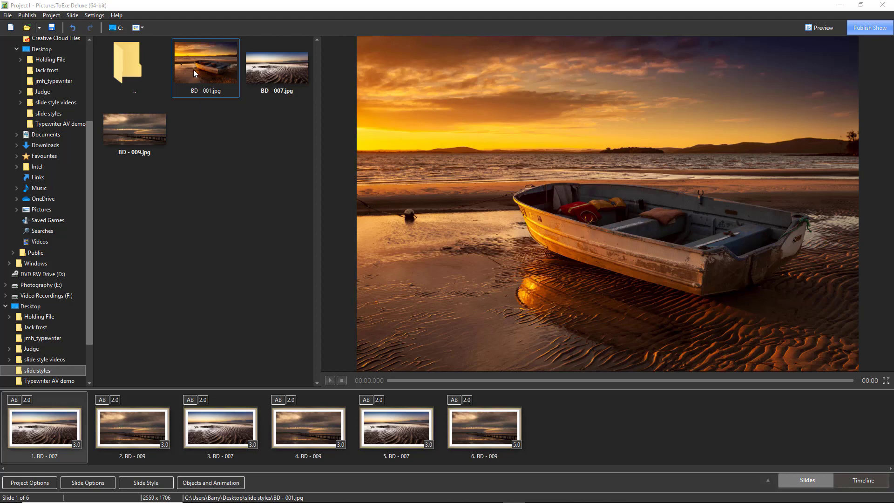
# Step: Drag BD - 001.jpg to the end of the slide list as slide 7
pyautogui.moveTo(194, 70)
pyautogui.mouseDown()
pyautogui.moveTo(553, 369)
pyautogui.moveTo(554, 428)
pyautogui.mouseUp()
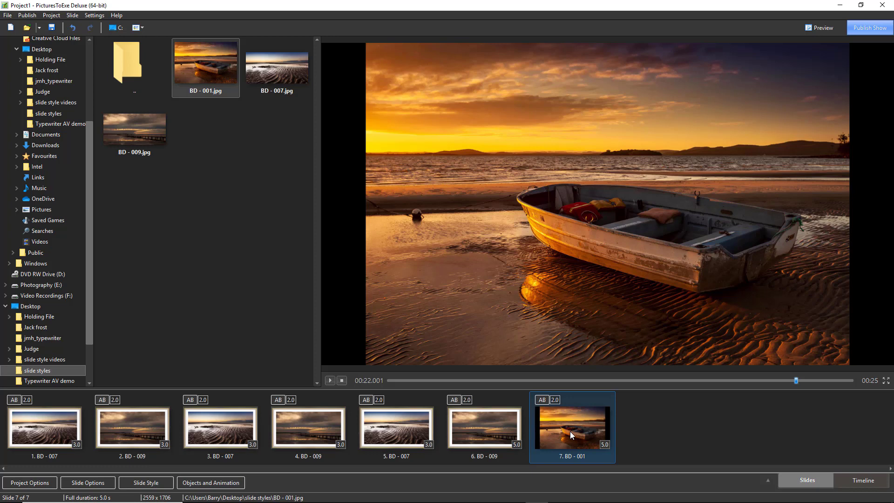
# Step: Apply the Softwood frame style to slide 7
pyautogui.click(144, 484)
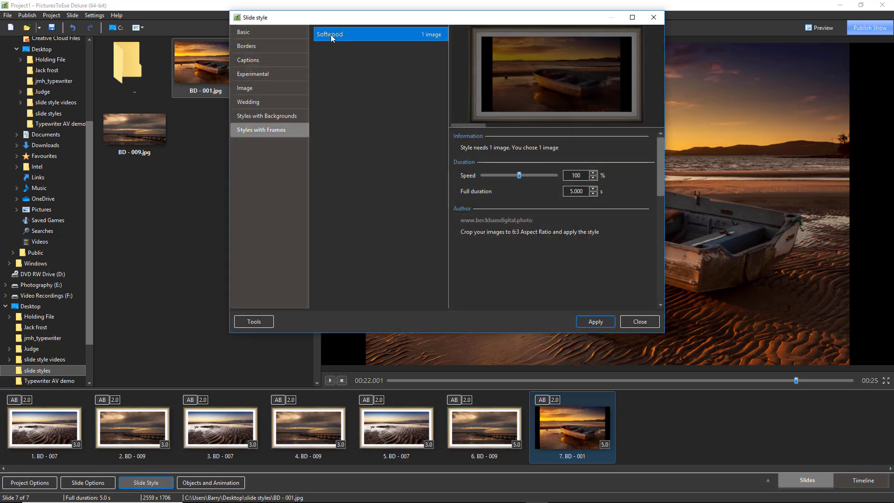
pyautogui.doubleClick(328, 36)
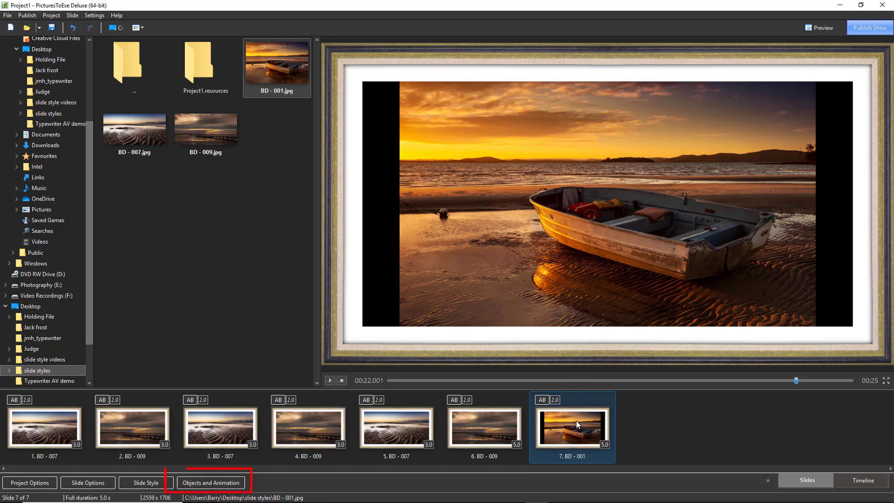
# Step: Zoom slide 7's boat photo object to 102% and nudge it slightly upward
pyautogui.click(210, 483)
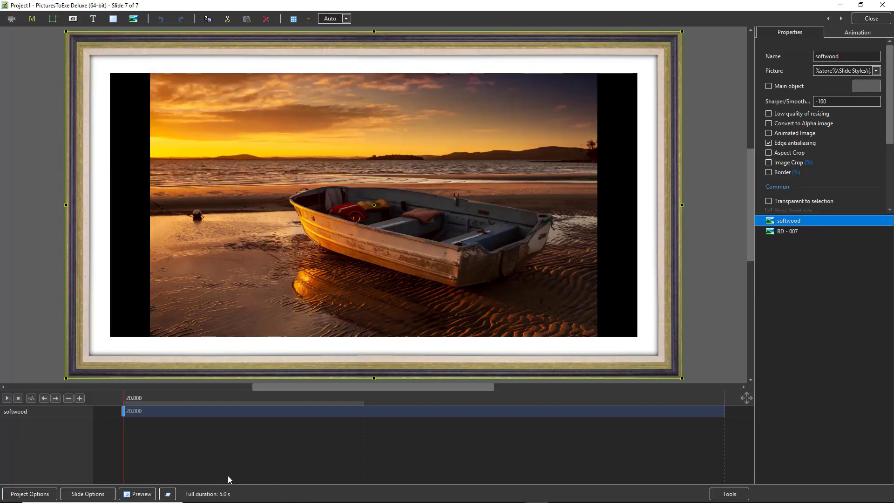
pyautogui.click(790, 232)
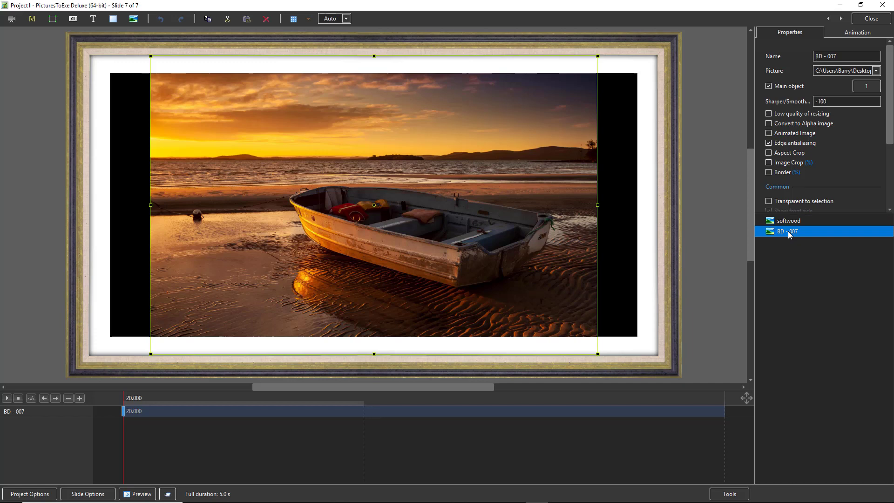
pyautogui.click(852, 34)
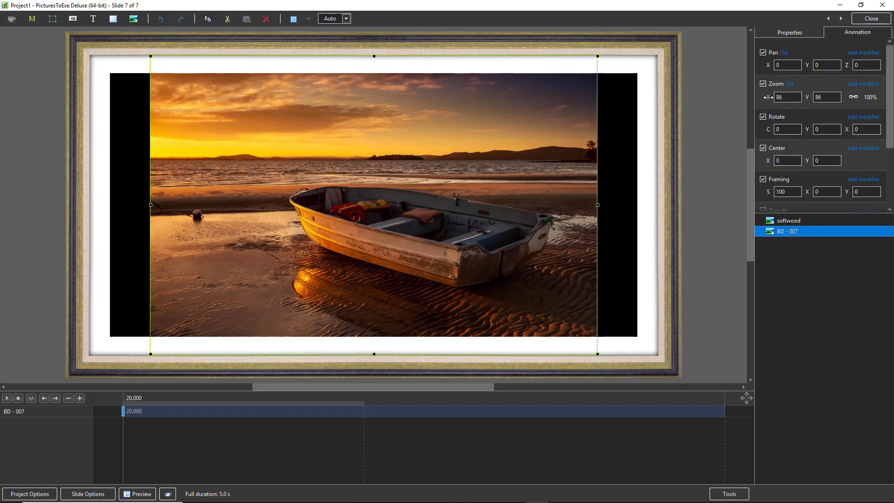
pyautogui.scroll(8, 775, 97)
pyautogui.scroll(9, 775, 97)
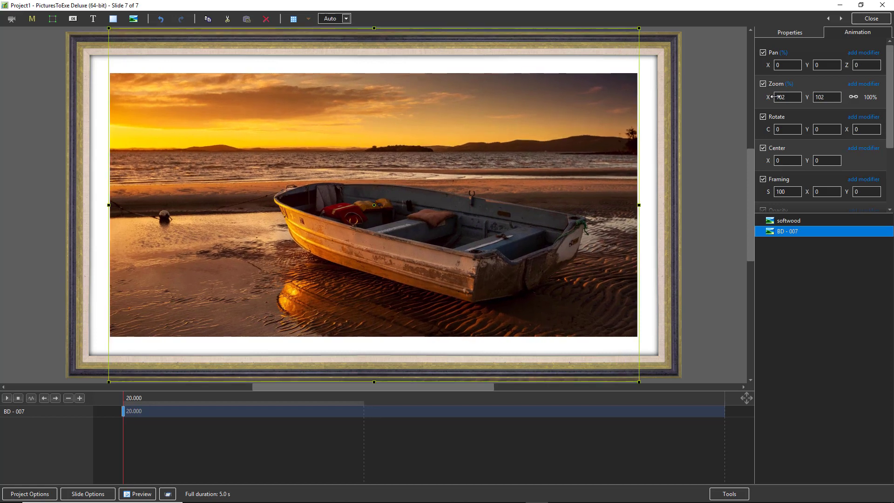
pyautogui.scroll(-1, 776, 97)
pyautogui.moveTo(810, 67)
pyautogui.mouseDown()
pyautogui.moveTo(822, 66)
pyautogui.moveTo(796, 72)
pyautogui.moveTo(806, 73)
pyautogui.mouseUp()
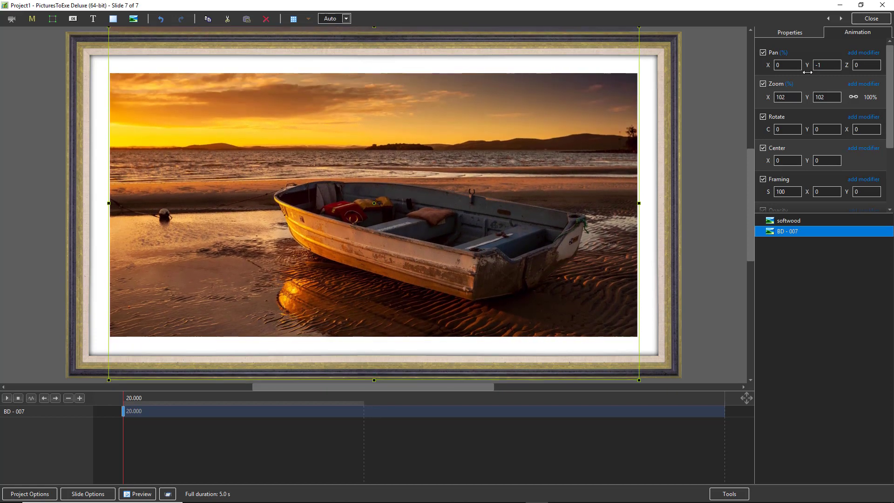